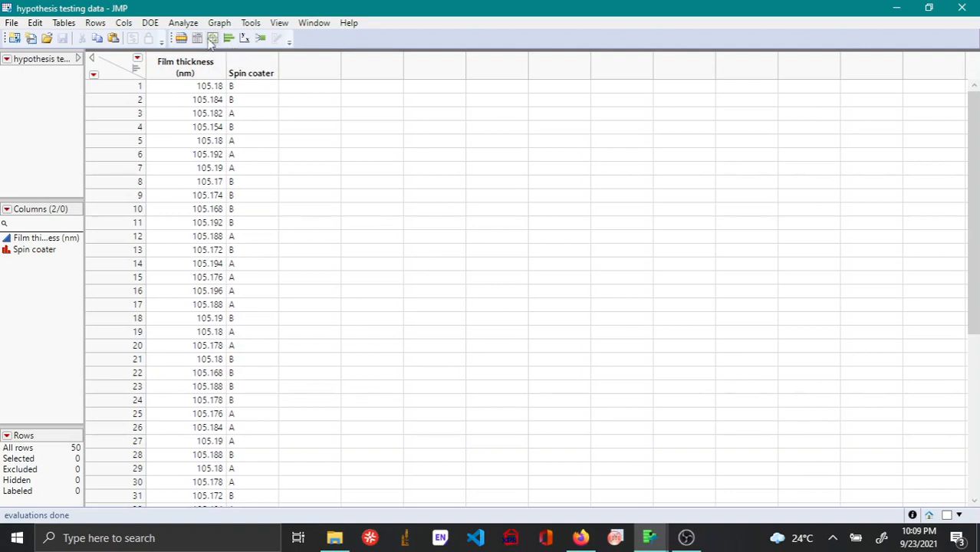
- Open the Sample Size and Power calculator for Two Sample Means
click(151, 23)
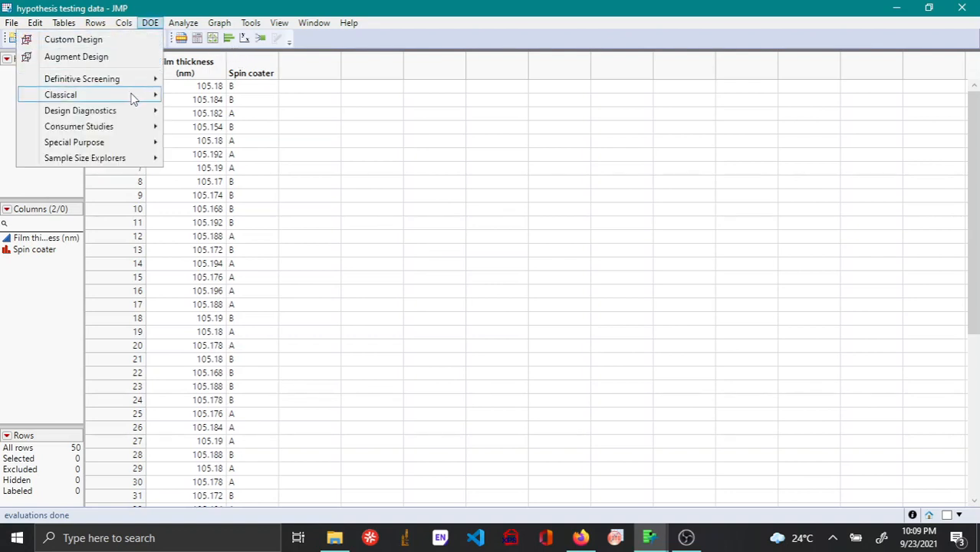
mouse_move(127, 113)
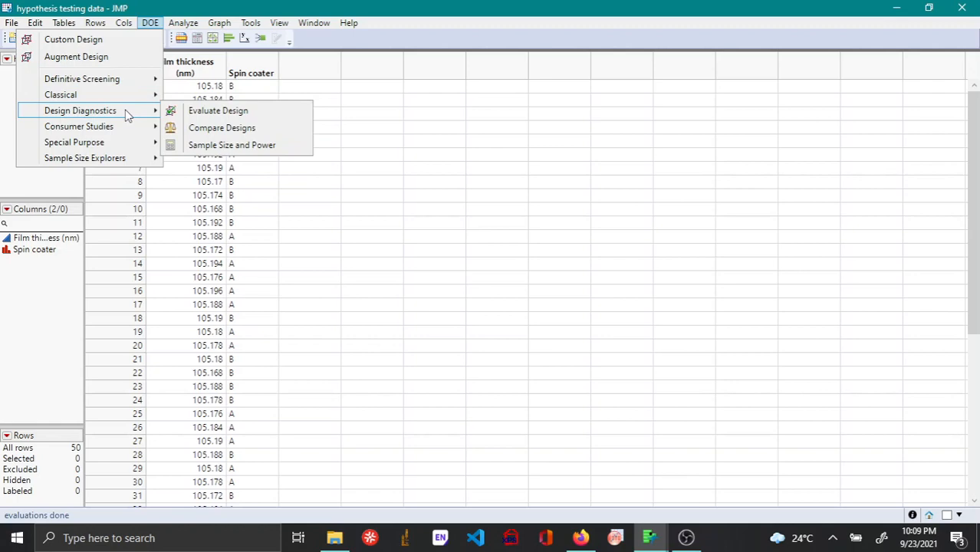
click(215, 145)
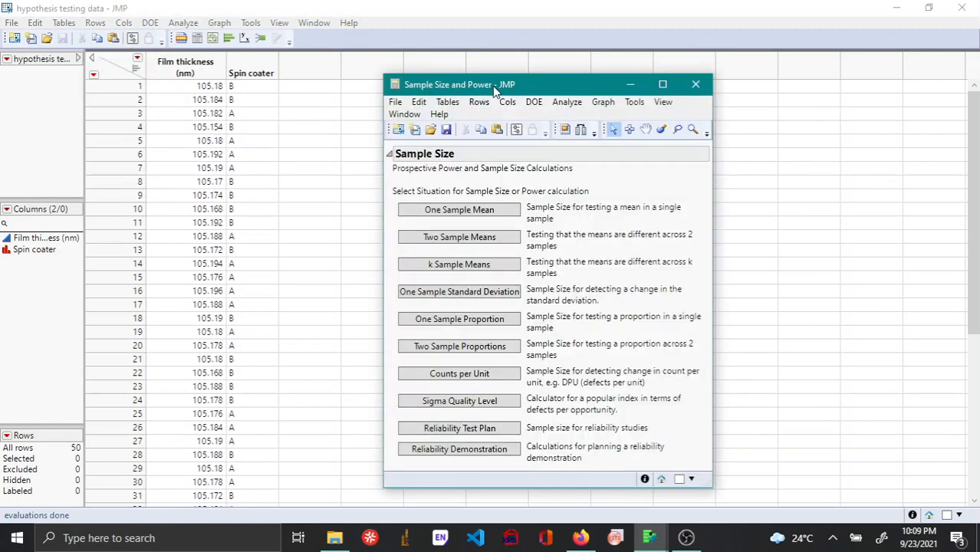
drag(495, 89, 508, 49)
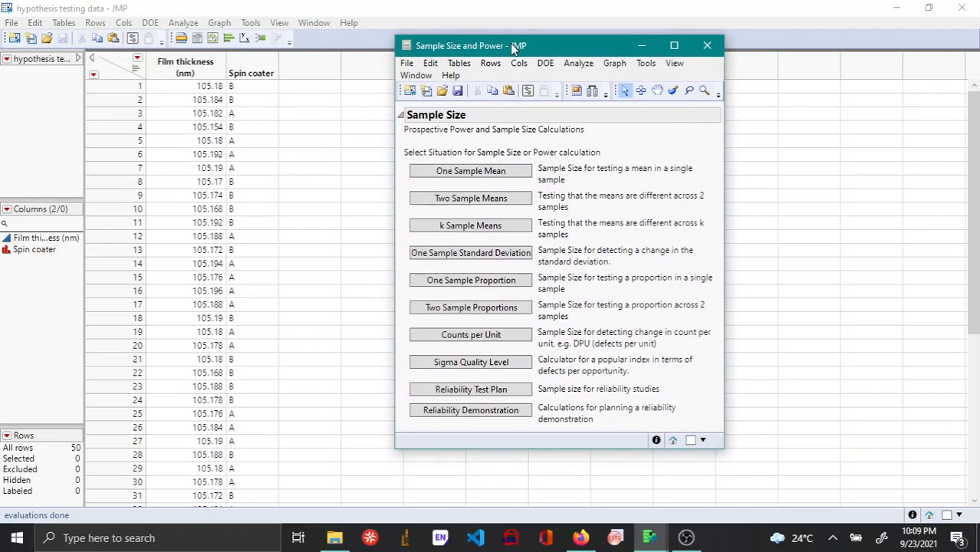
click(471, 199)
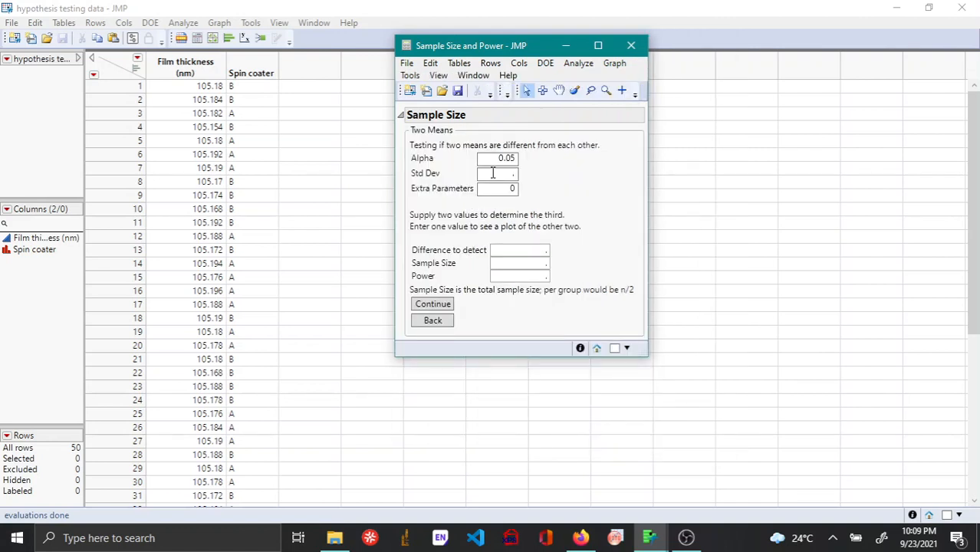
- Calculate the total sample size for two means with standard deviation 25, difference to detect 20 and power 0.9
click(494, 173)
text(25)
key(Tab)
key(Tab)
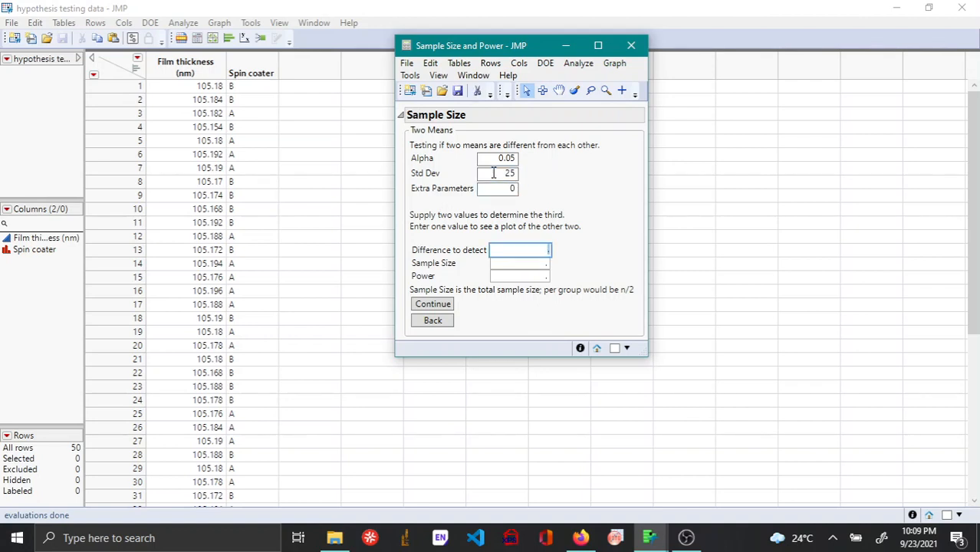
text(20)
key(Tab)
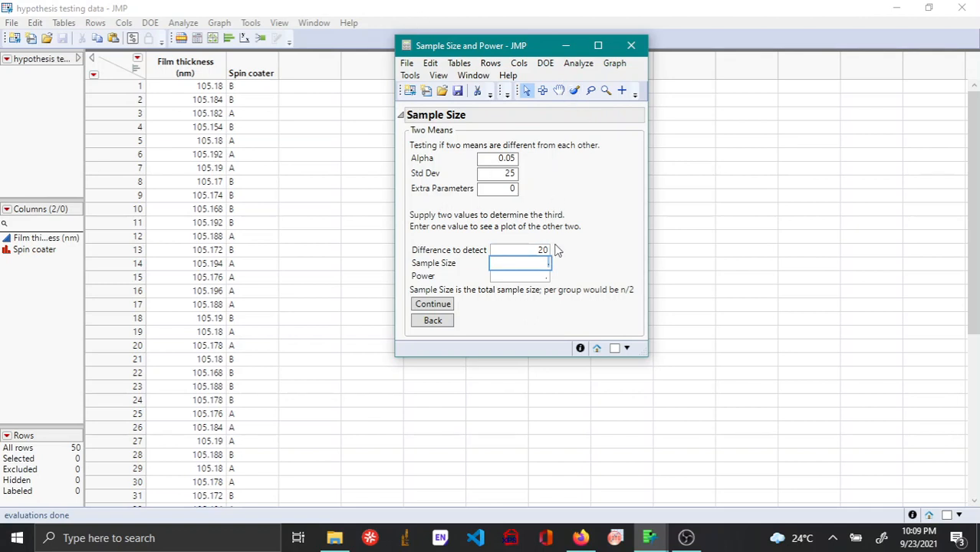
key(Tab)
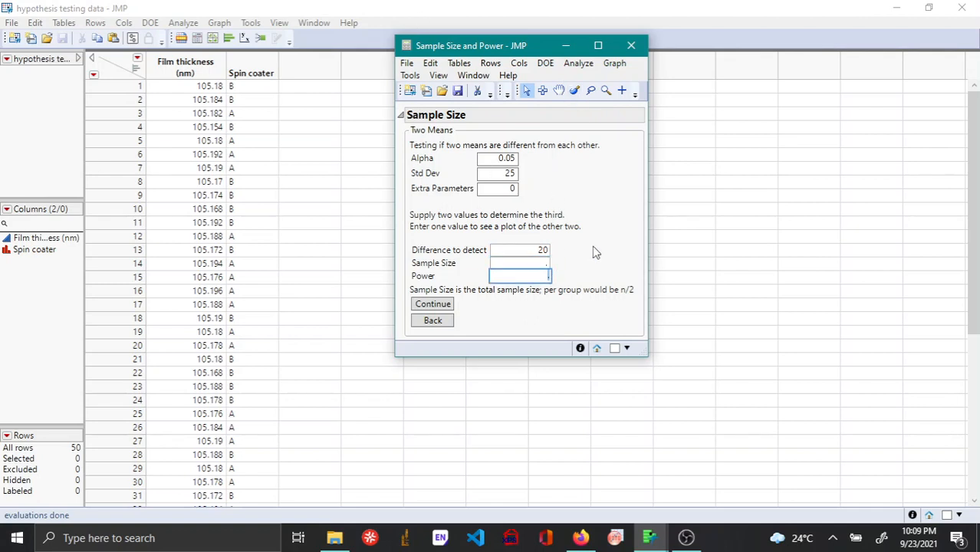
text(0.9)
click(446, 306)
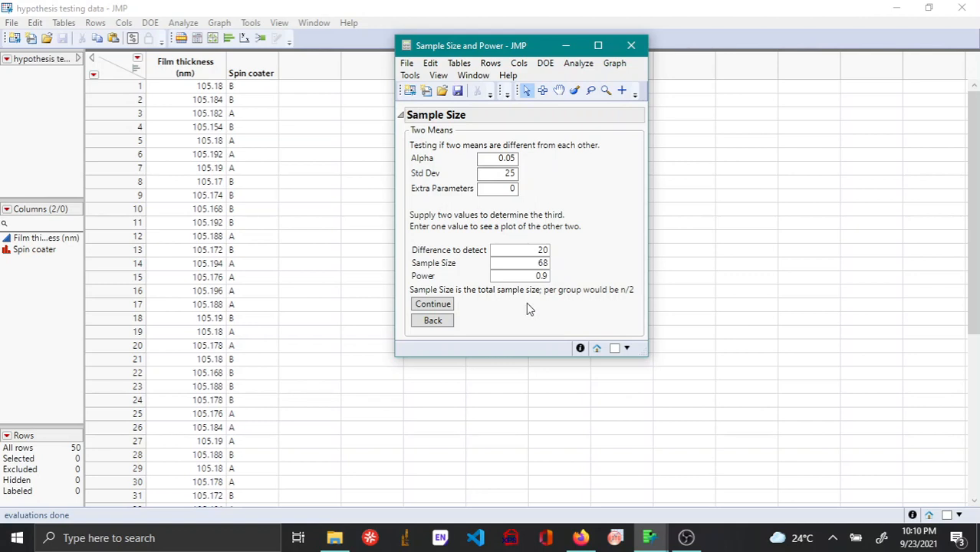
- Switch the calculator to k Sample Means and set the standard deviation to 25
click(434, 320)
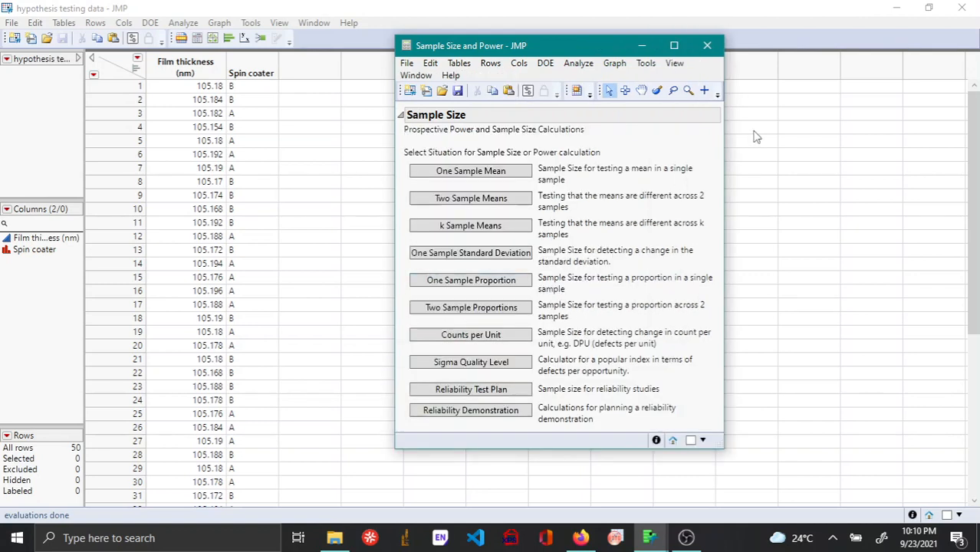
click(505, 235)
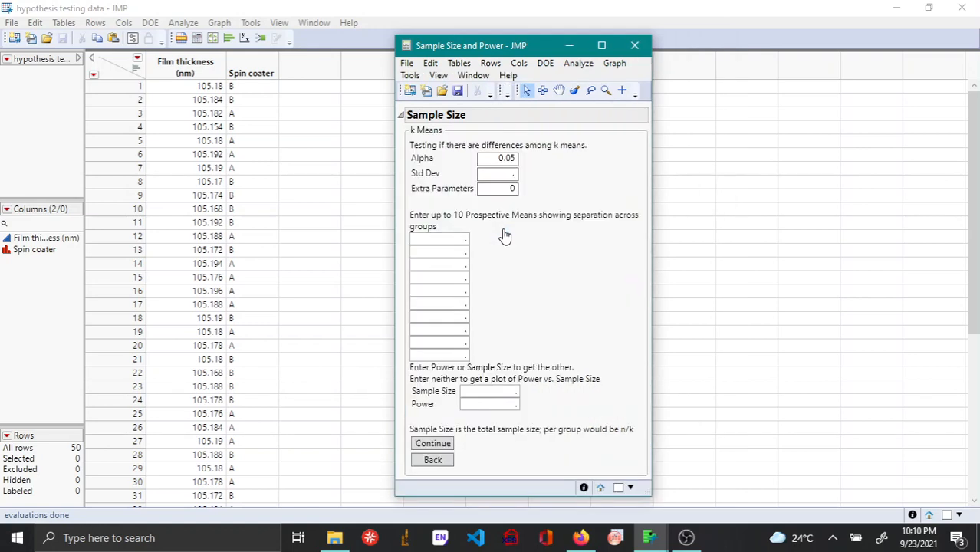
drag(531, 47, 592, 28)
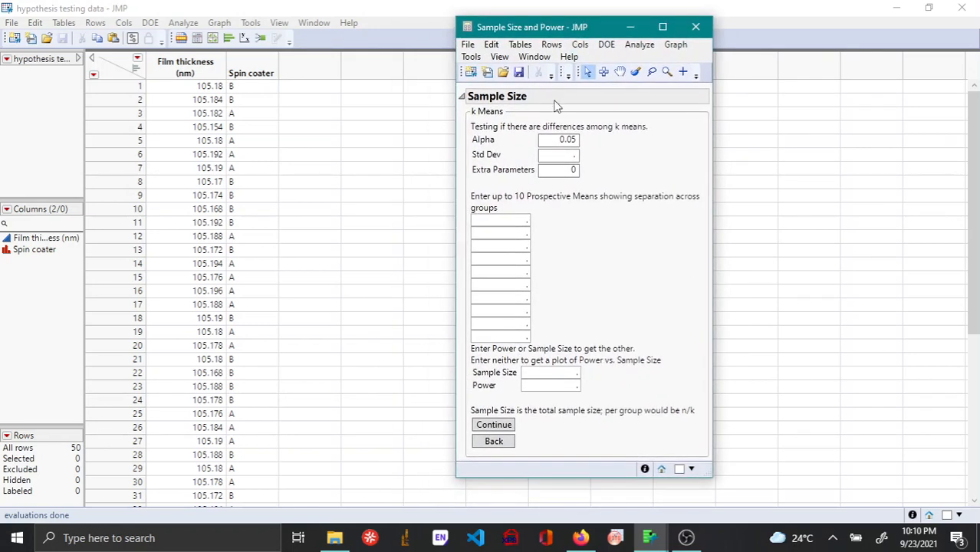
click(569, 156)
text(2)
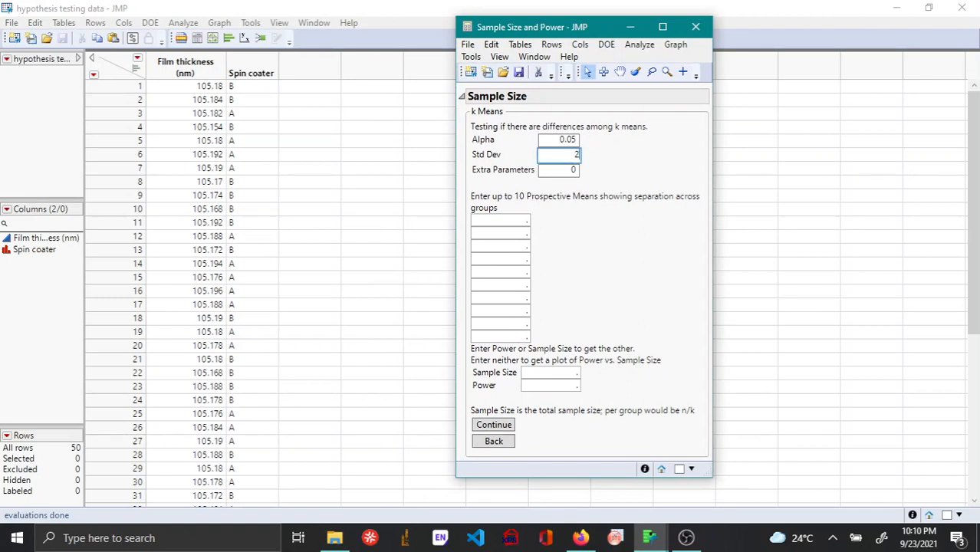
text(5)
key(Tab)
key(Tab)
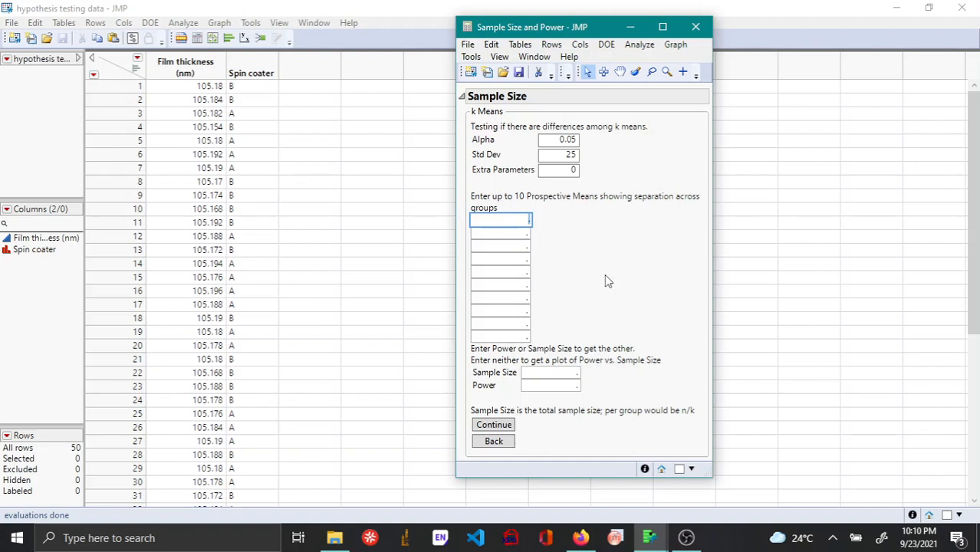
- Enter 0, 20 and 10 as the prospective means of the three groups
text(0)
key(Tab)
text(20)
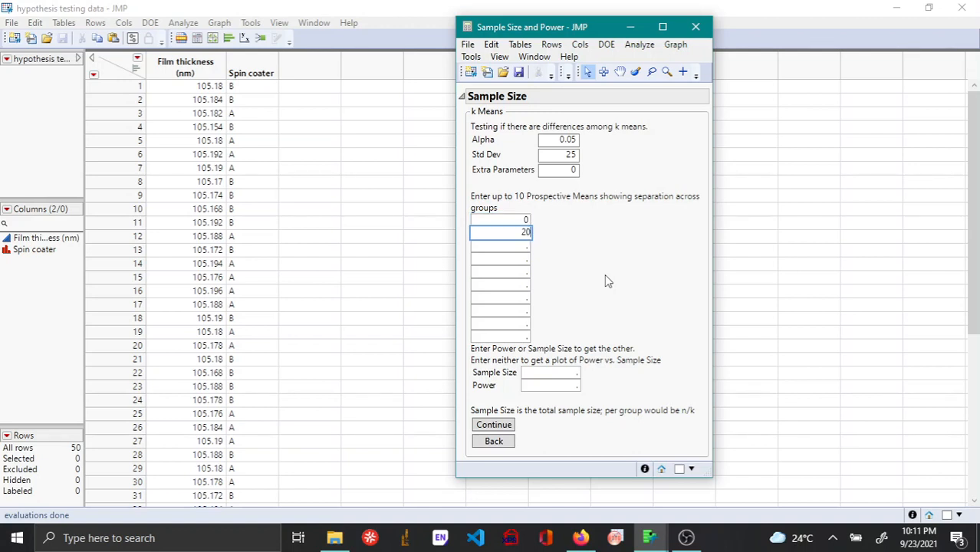
key(Tab)
text(10)
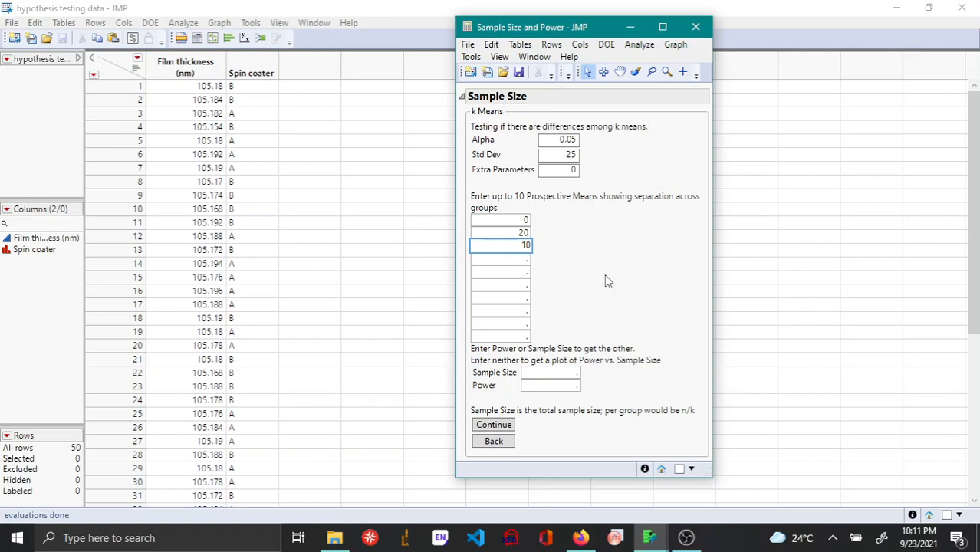
- Calculate the k-means sample size for a power of 0.9 and close the calculator
click(558, 386)
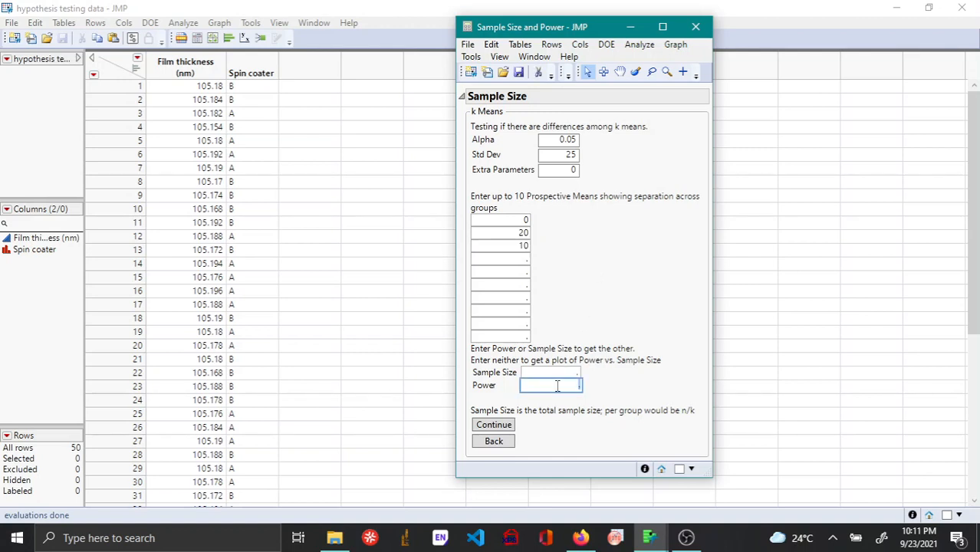
text(0.9)
click(506, 429)
click(695, 27)
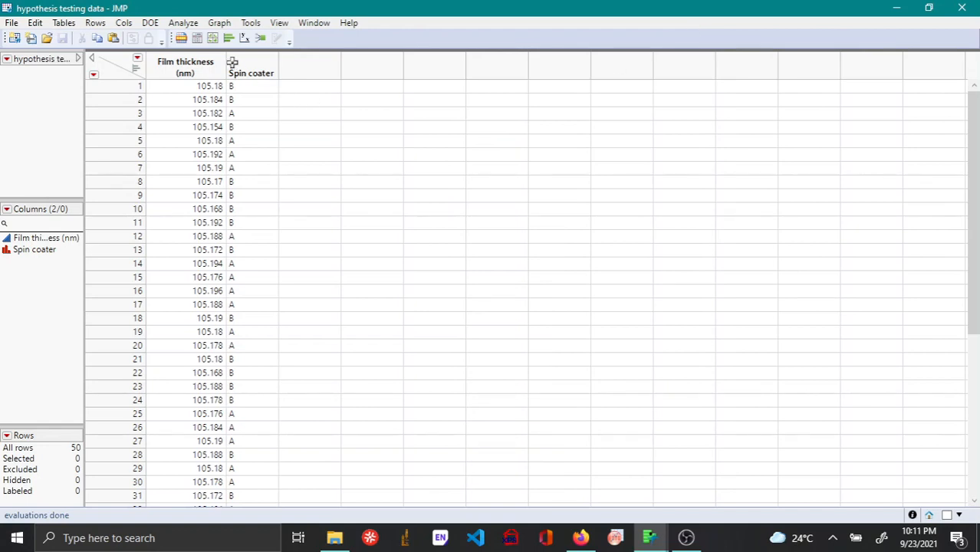
- Open the Power Explorer for Two Independent Sample Means from the sample size explorers
click(151, 23)
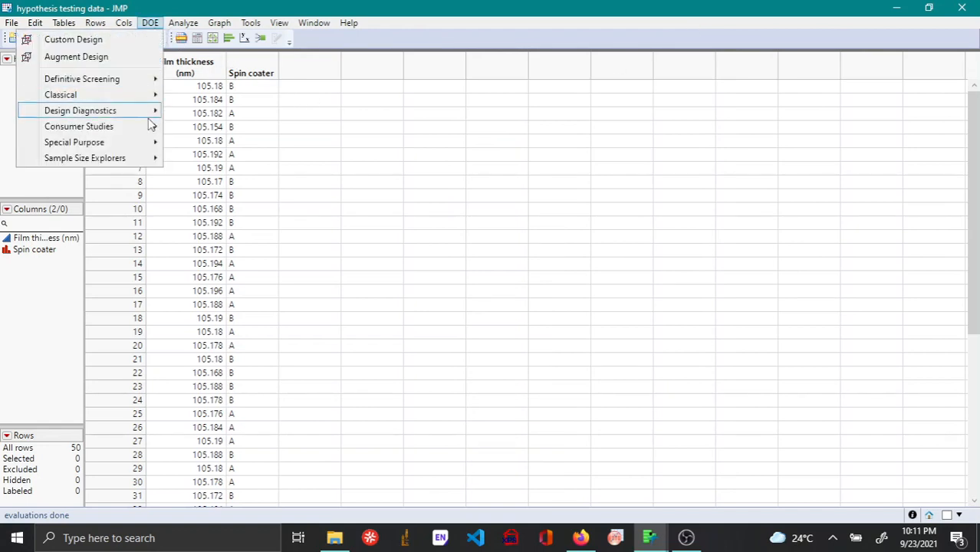
mouse_move(114, 159)
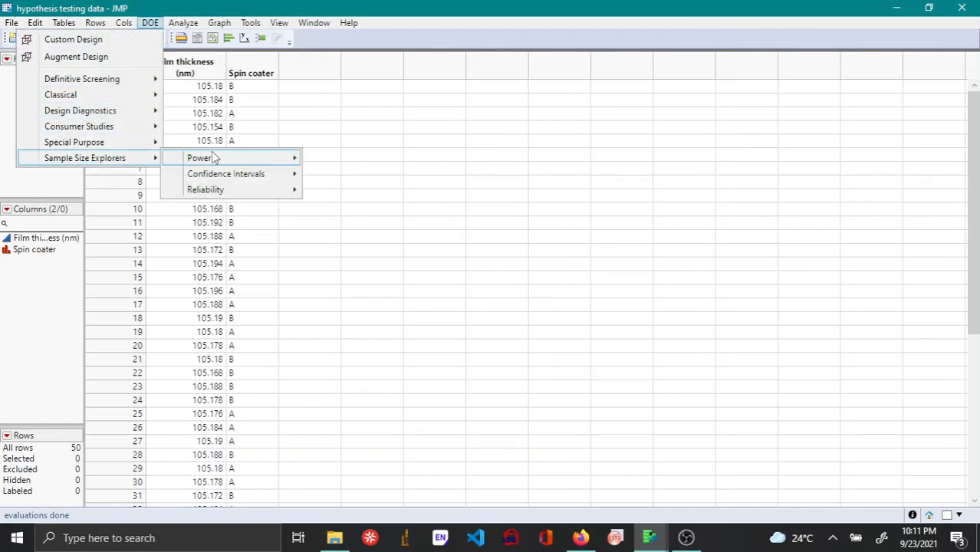
mouse_move(214, 158)
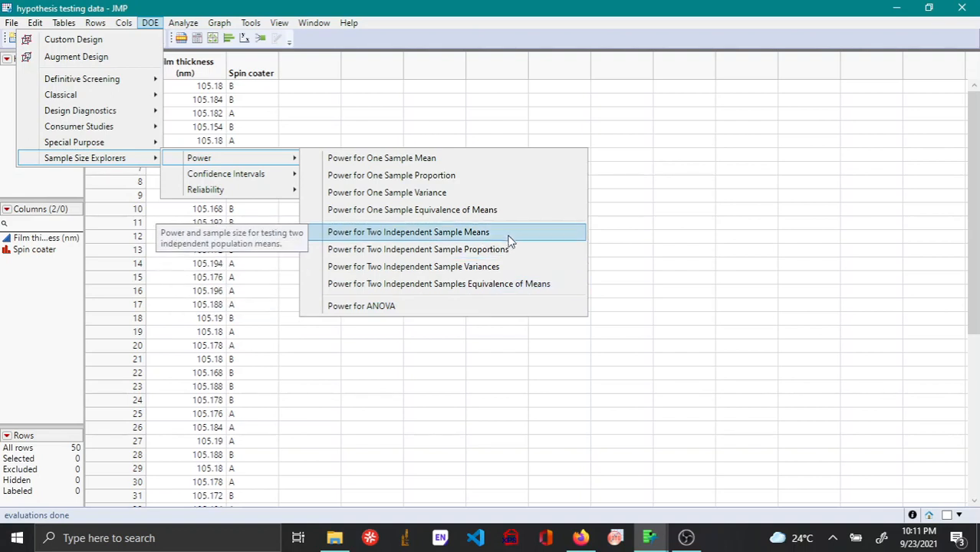
click(475, 236)
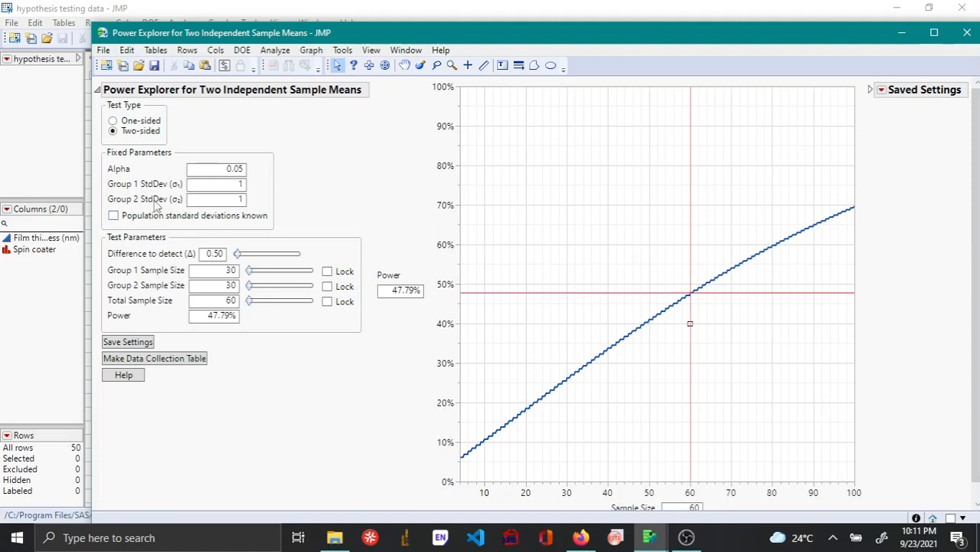
- Set the Group 1 standard deviation to 25, the Group 2 standard deviation to 30 and the difference to detect to 20
click(232, 185)
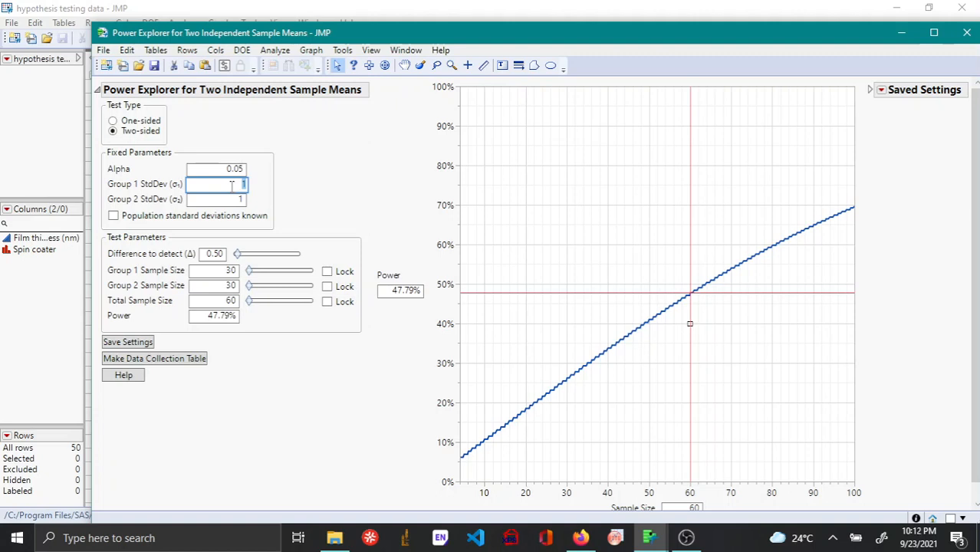
text(25)
key(Tab)
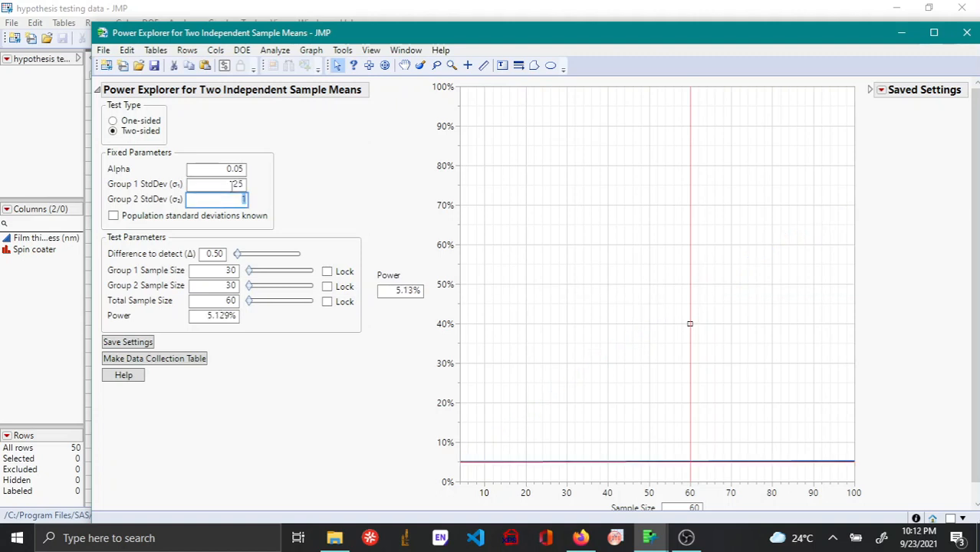
text(30)
click(214, 256)
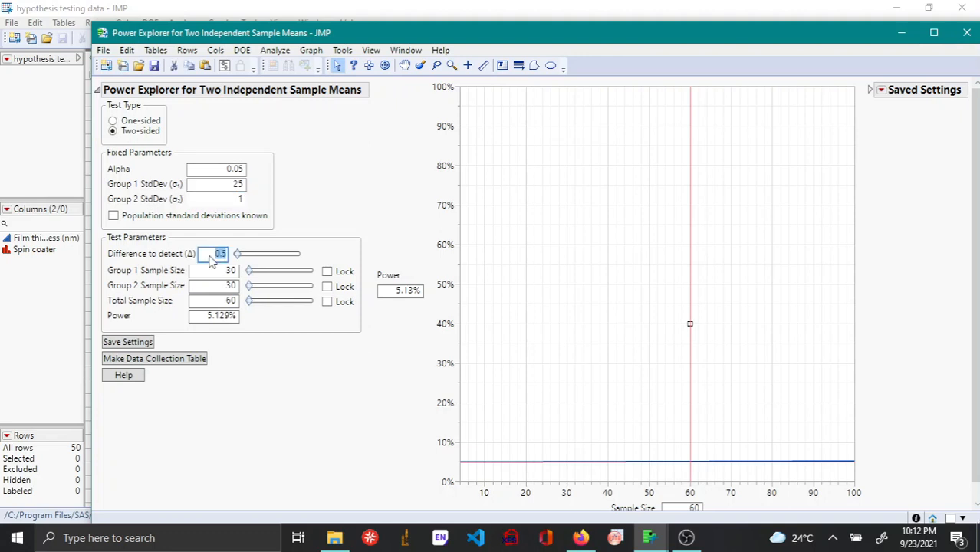
text(2)
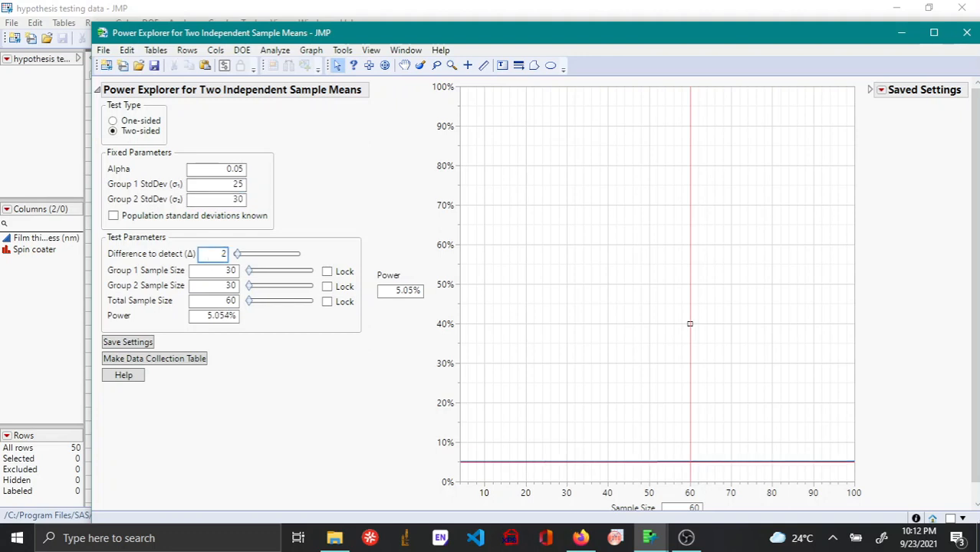
text(0)
- Set the power to 95% to compute the required group sample sizes, and close the two-means power explorer
click(213, 320)
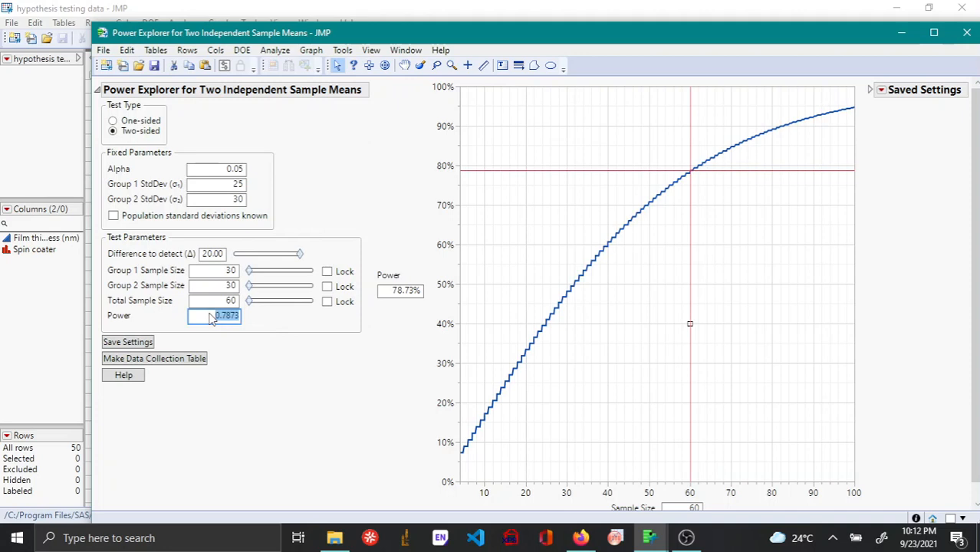
text(95)
key(Return)
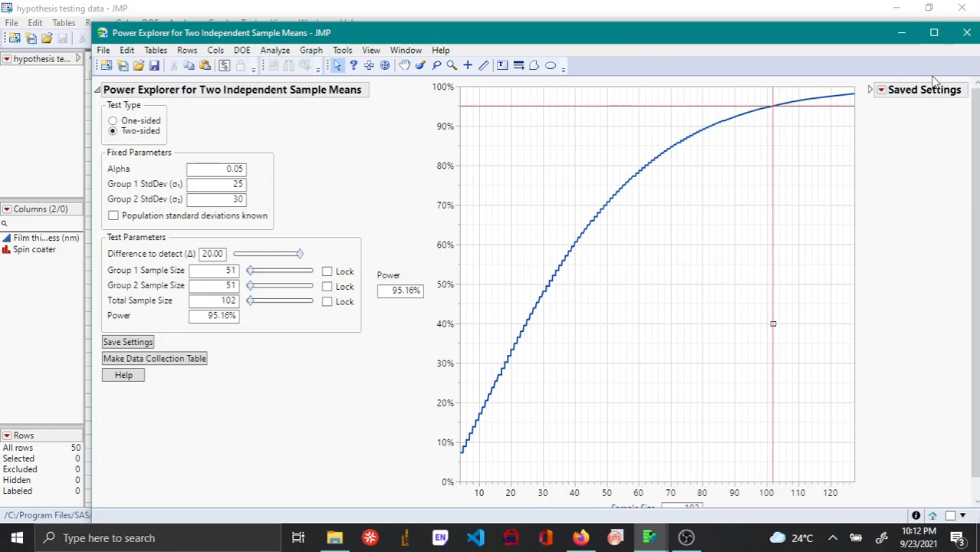
click(967, 32)
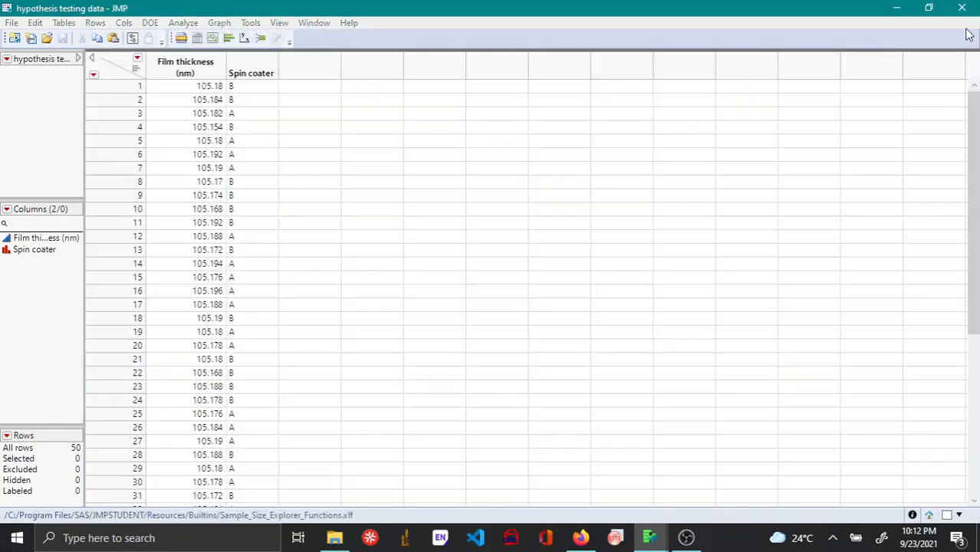
- Open the Power Explorer for ANOVA from the sample size explorers
click(150, 25)
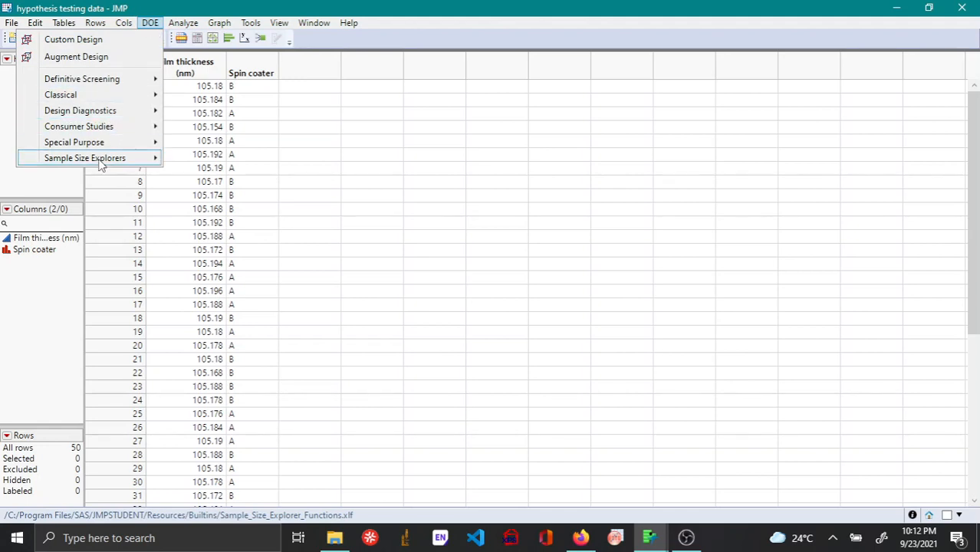
mouse_move(131, 160)
mouse_move(211, 164)
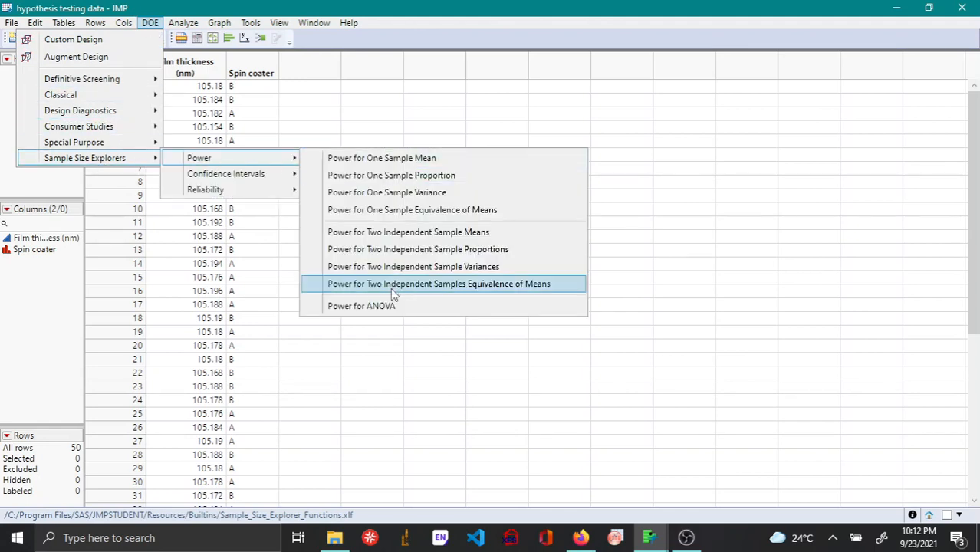
click(383, 311)
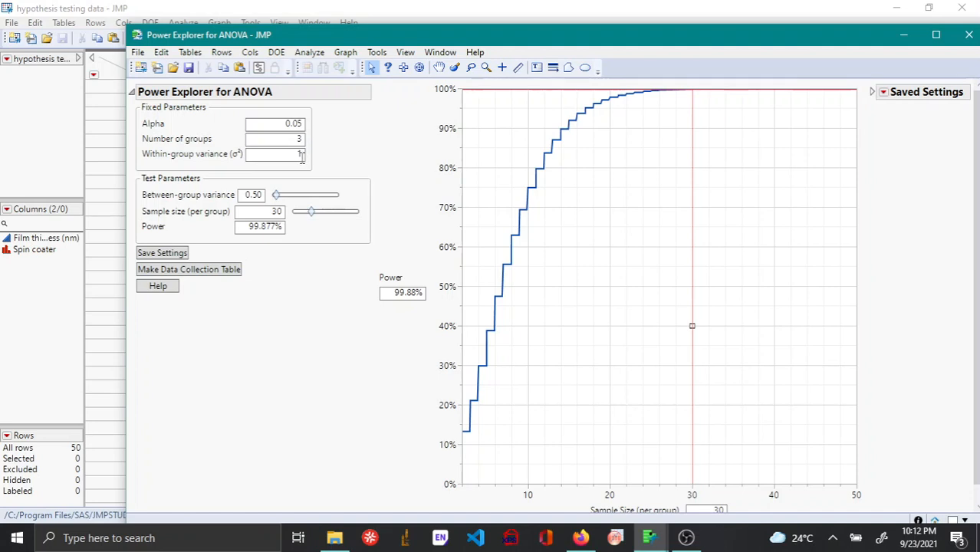
- Set the ANOVA within-group variance to 20 and the between-group variance to 25
double_click(303, 156)
text(20)
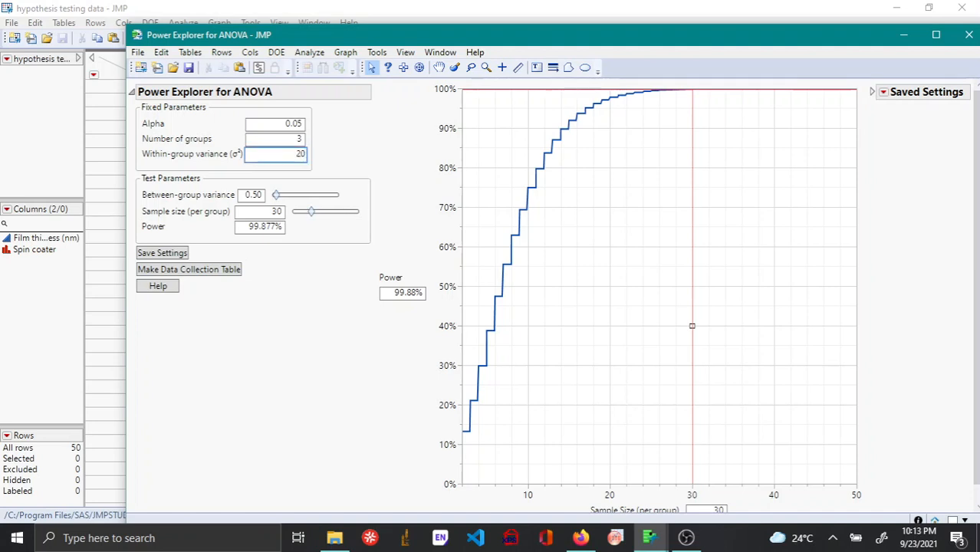
key(Tab)
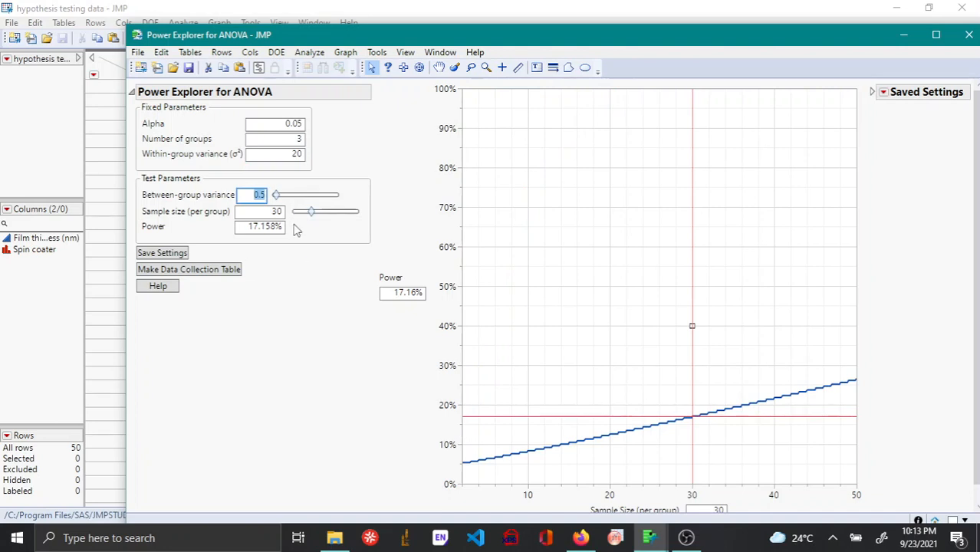
text(25)
click(256, 217)
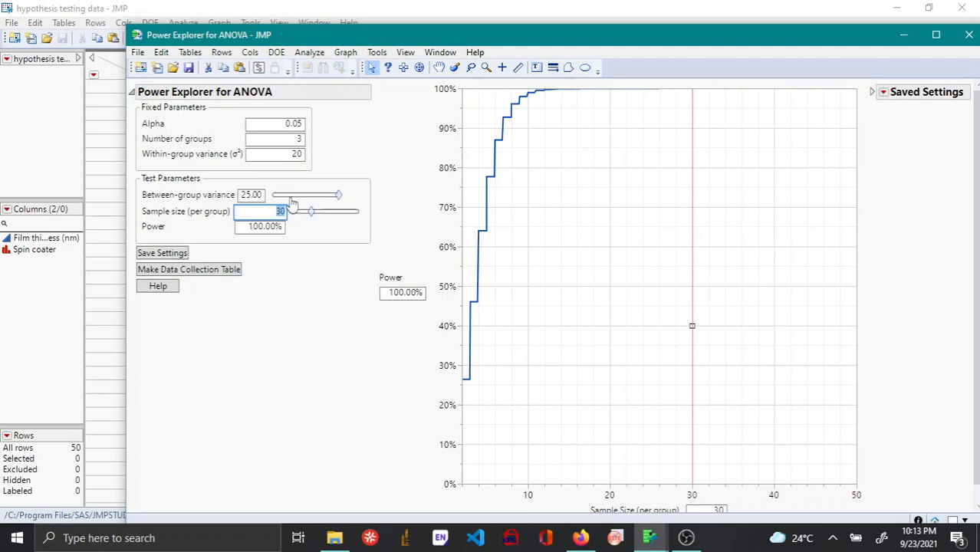
- Set the ANOVA power to 0.9 to compute the required sample size per group, and close the ANOVA power explorer
mouse_move(292, 201)
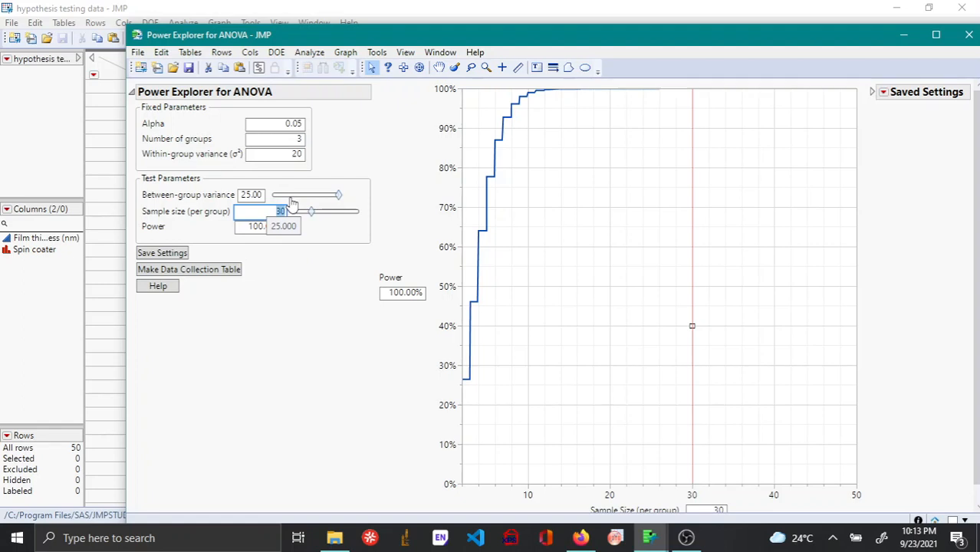
click(263, 228)
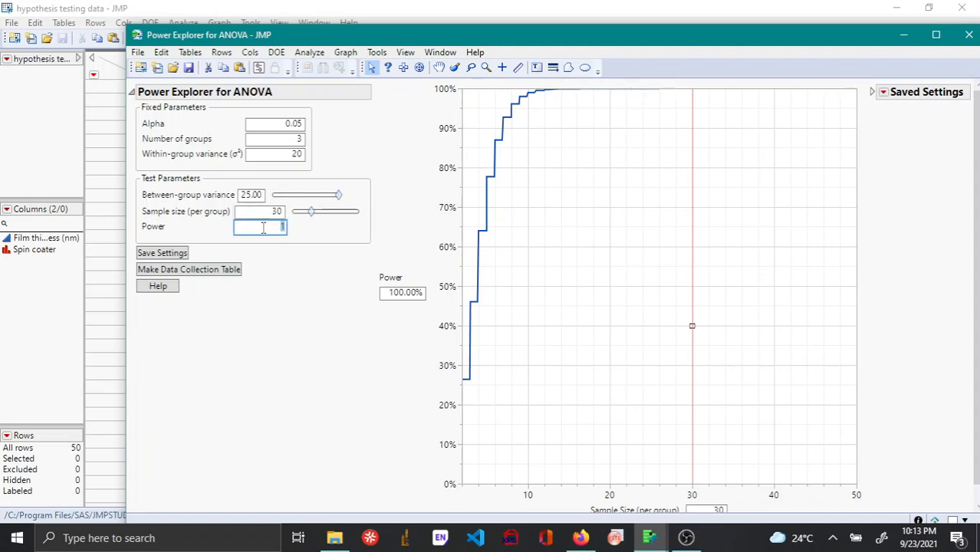
text(0.9)
key(Return)
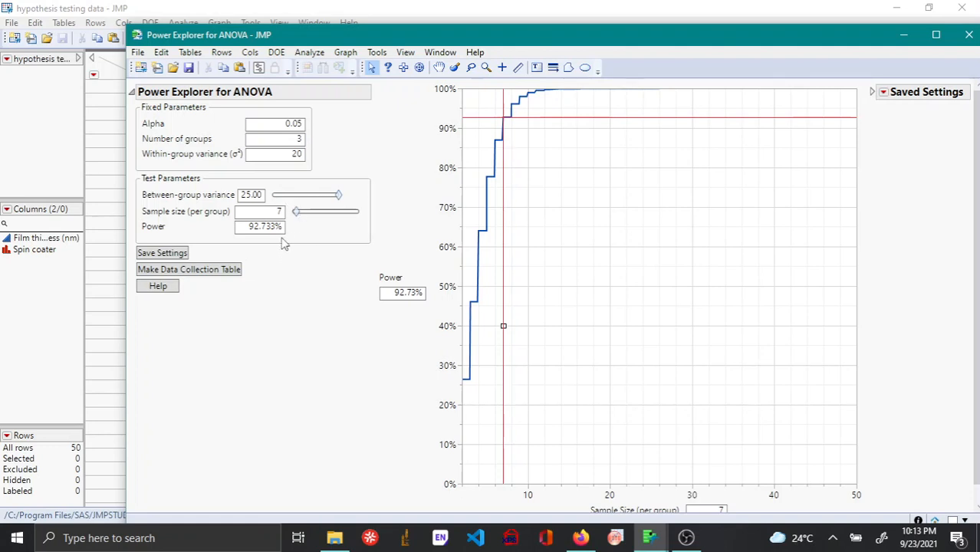
drag(652, 35, 627, 22)
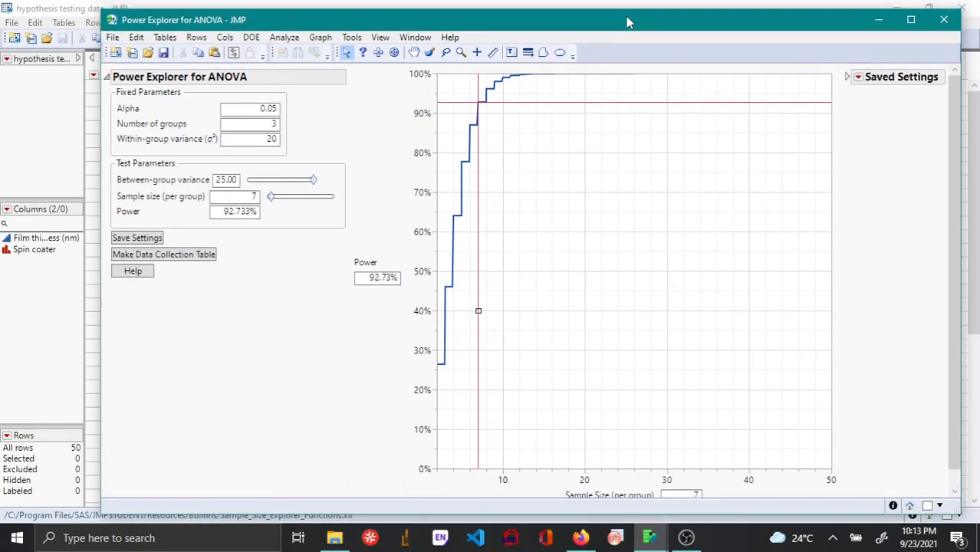
click(948, 28)
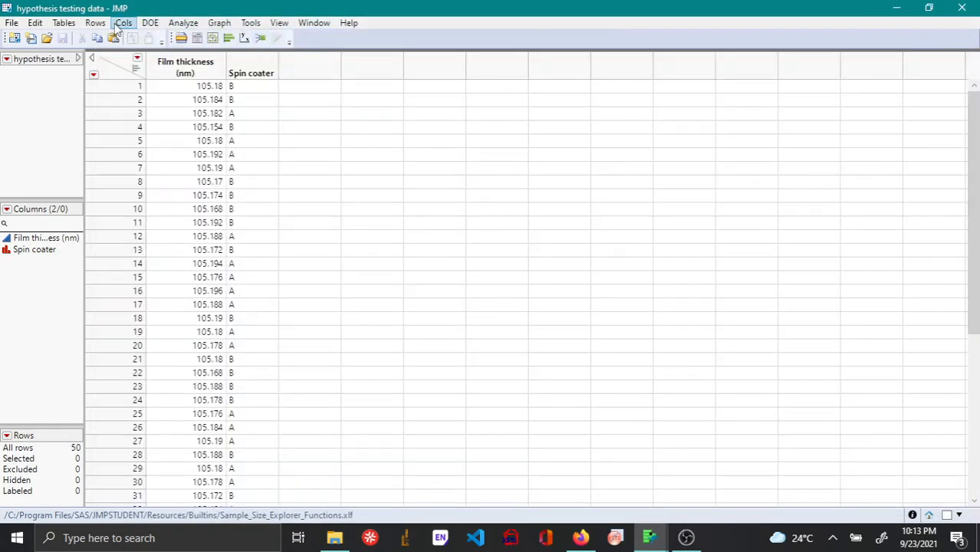
- Display the list of available power calculations in the sample size explorers
click(150, 23)
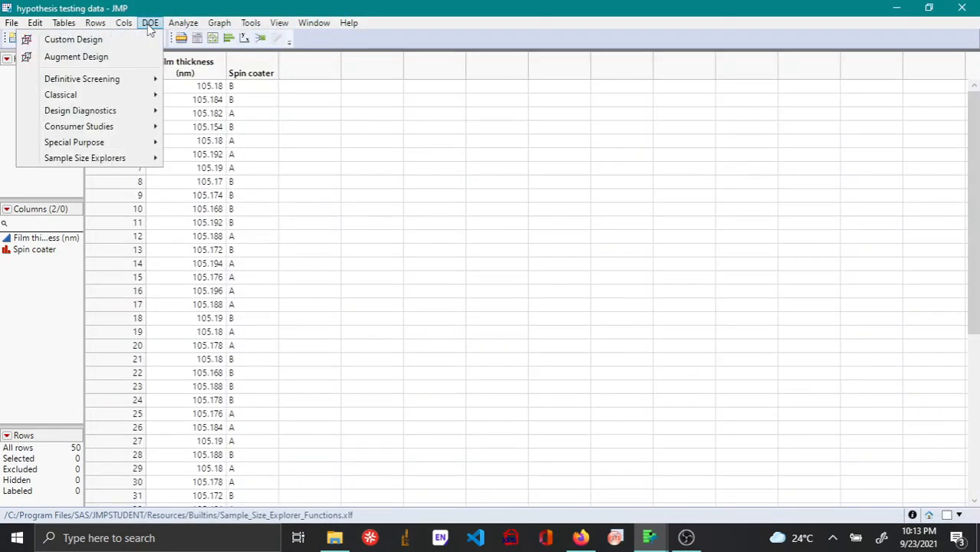
mouse_move(120, 161)
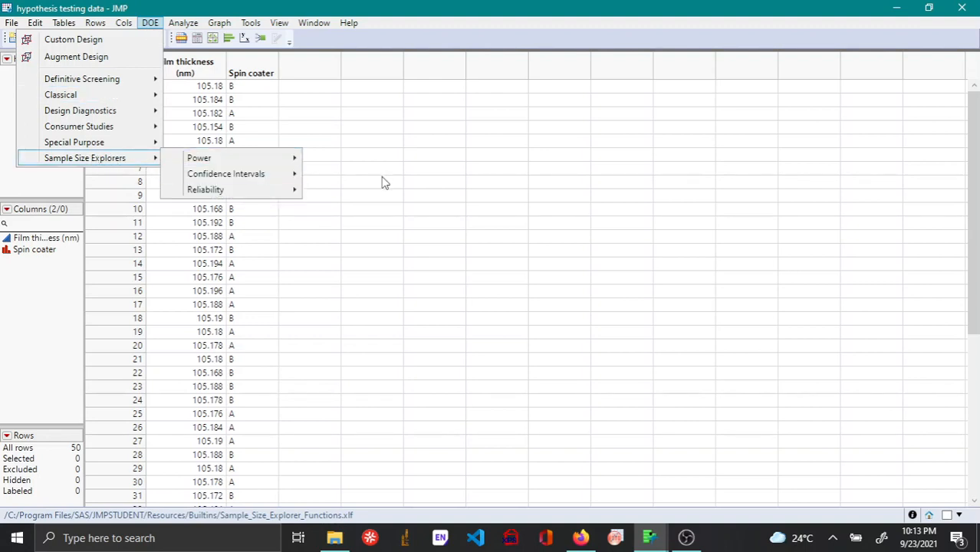
mouse_move(252, 163)
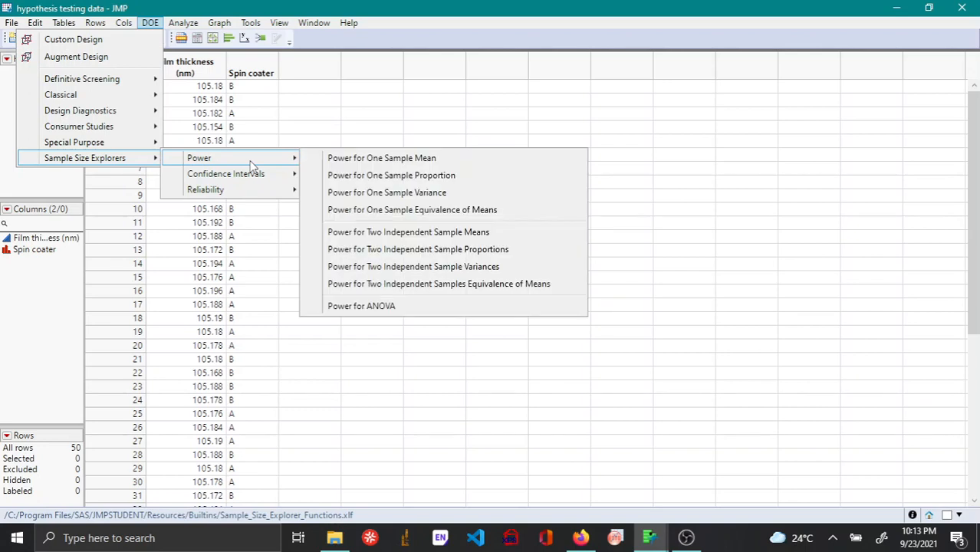